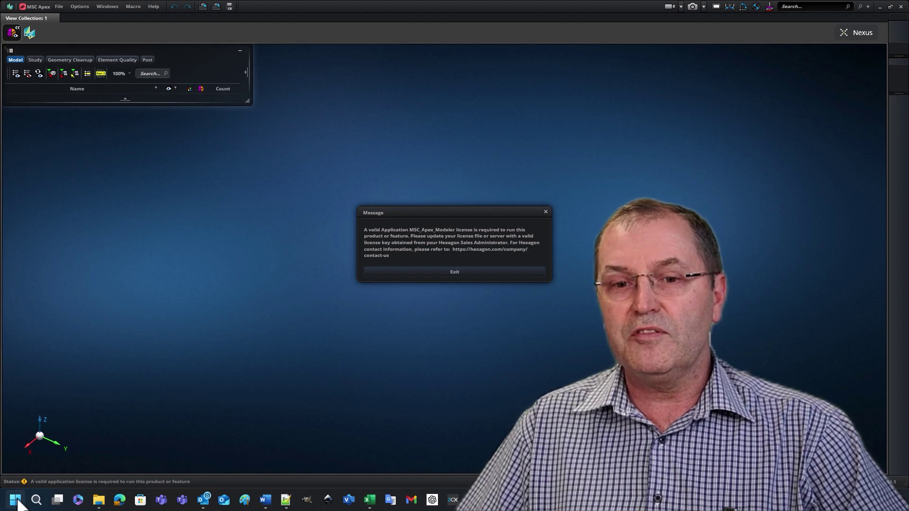
# - Open the MSC_LICENSE_FILE system variable via an 'environm' search and check its port 27500 host value
pyautogui.click(18, 502)
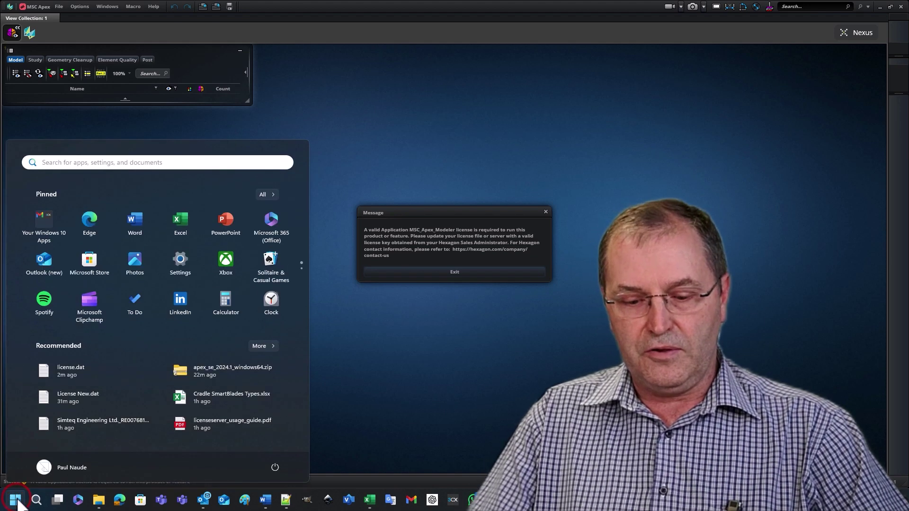
pyautogui.write('en')
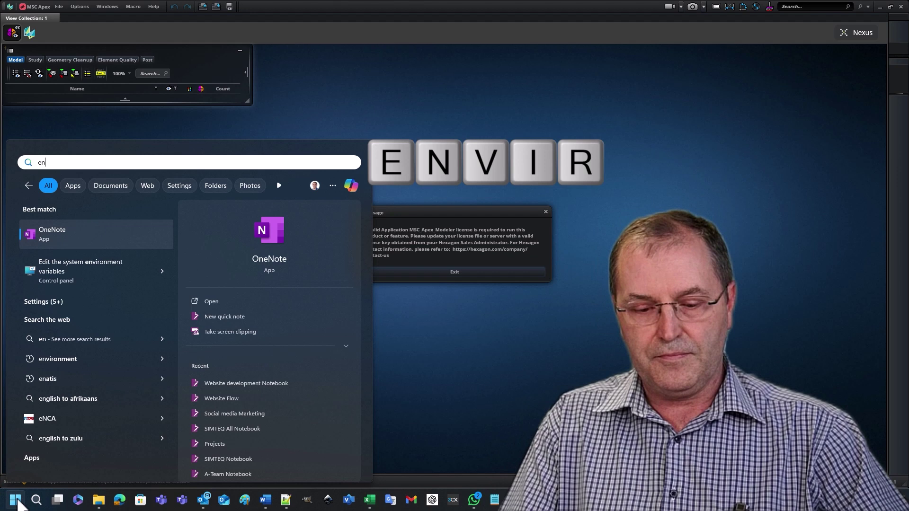
pyautogui.write('vironm')
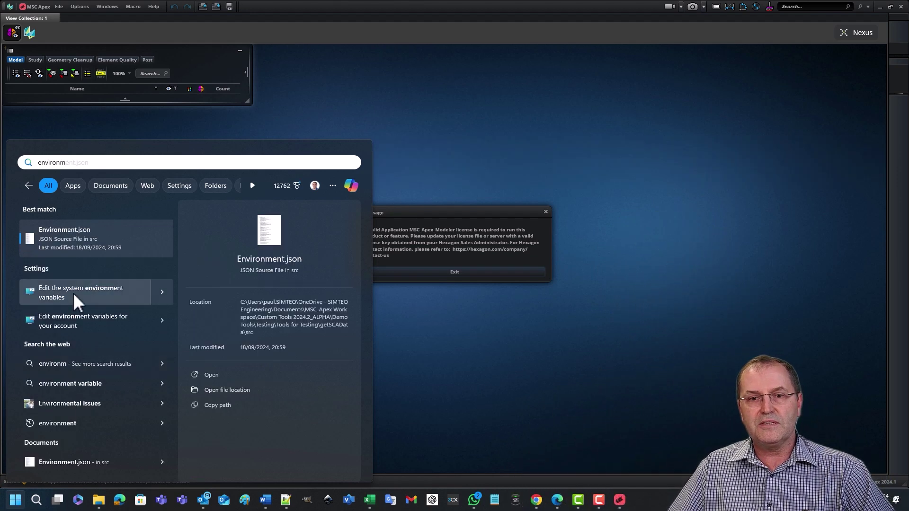
pyautogui.click(73, 293)
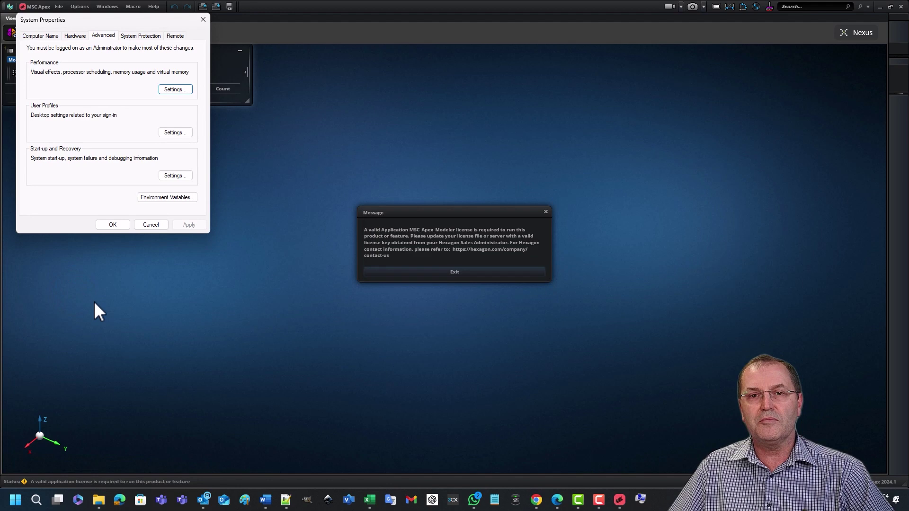
pyautogui.click(158, 196)
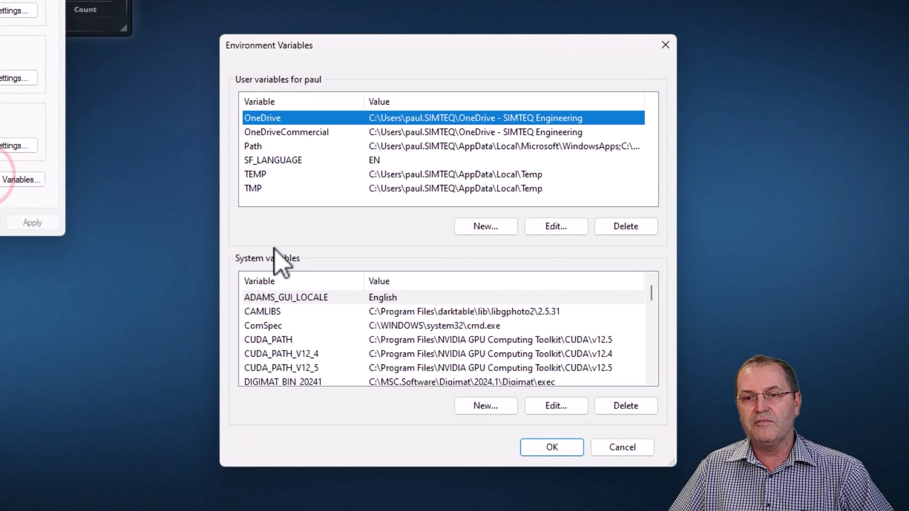
pyautogui.scroll(-2, 353, 325)
pyautogui.scroll(-1, 268, 403)
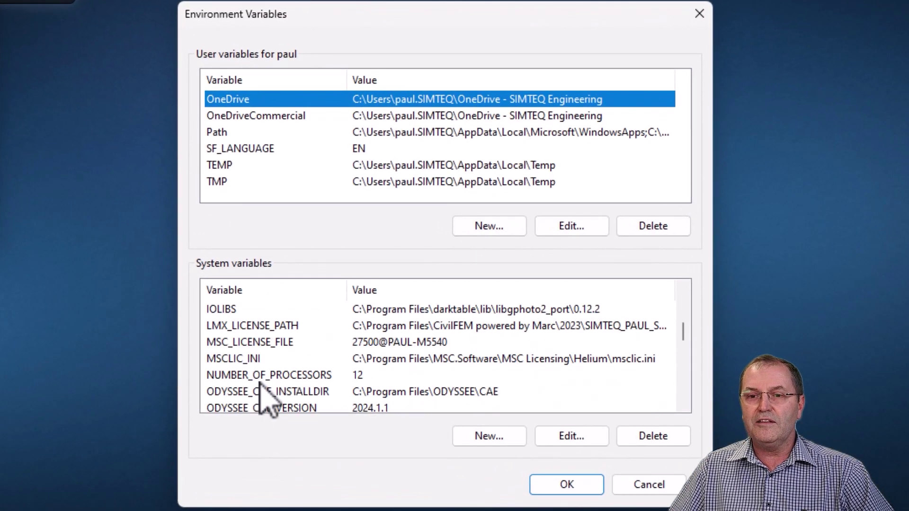
pyautogui.click(241, 342)
pyautogui.click(572, 438)
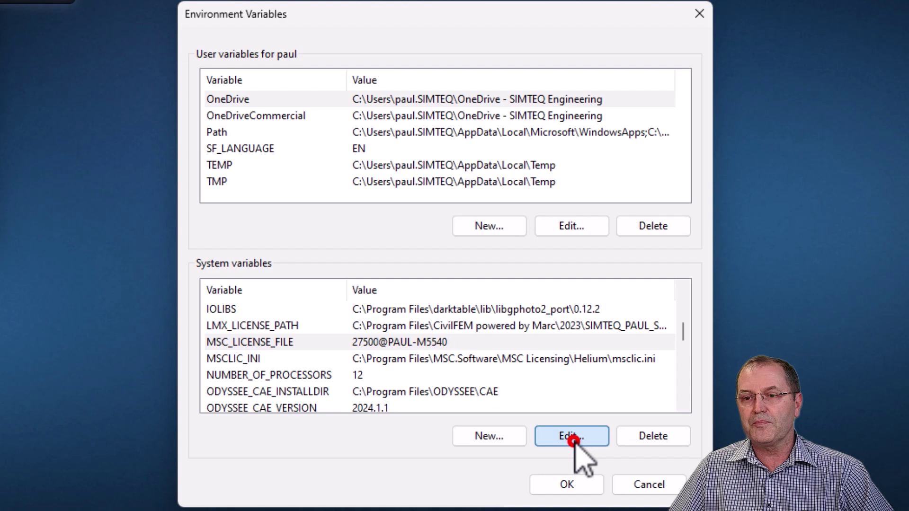
pyautogui.moveTo(376, 268); pyautogui.dragTo(315, 267)
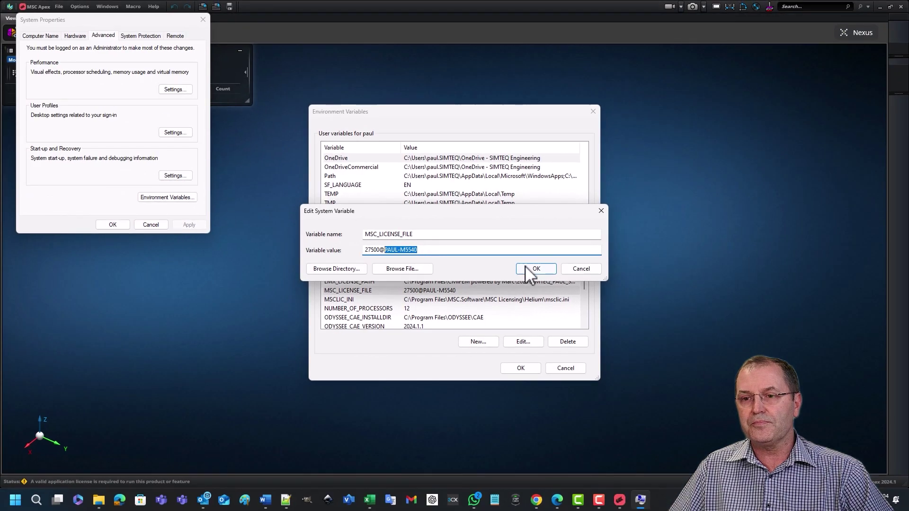
# - Close the variable editor, Environment Variables and System Properties, leaving the value unchanged
pyautogui.click(535, 268)
pyautogui.click(520, 367)
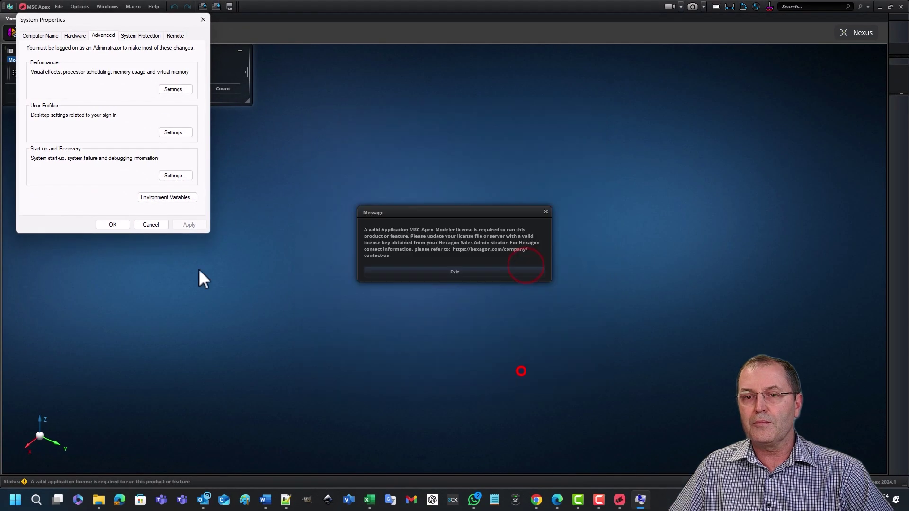
pyautogui.click(112, 225)
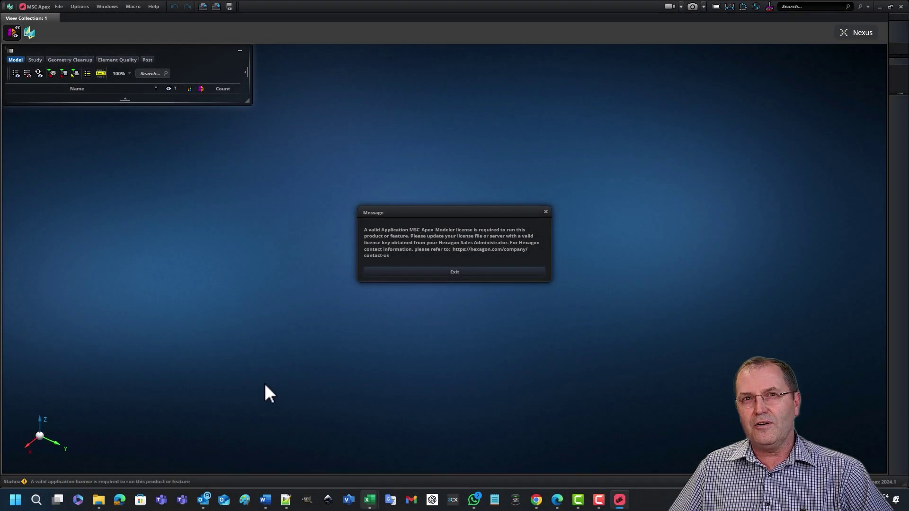
# - Look up this PC's device name through a 'my pc' search, then close Settings
pyautogui.click(18, 502)
pyautogui.write('my pc')
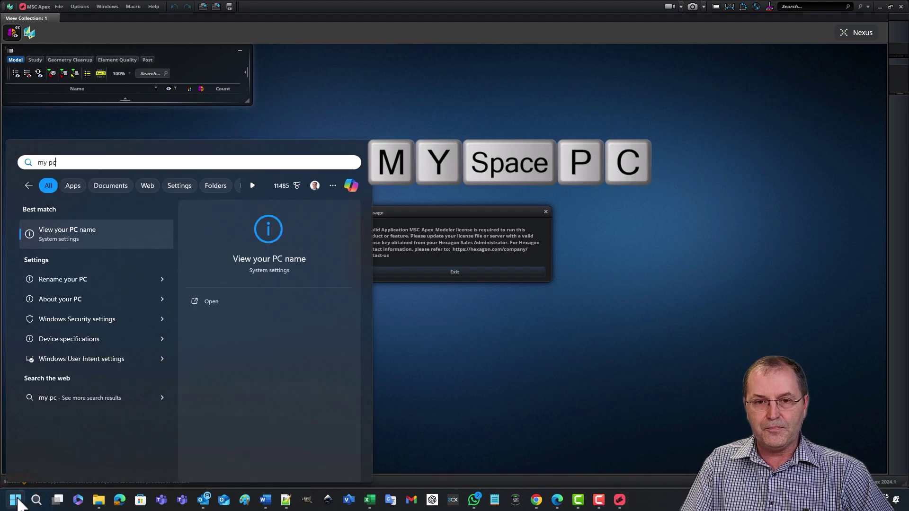
pyautogui.press('Return')
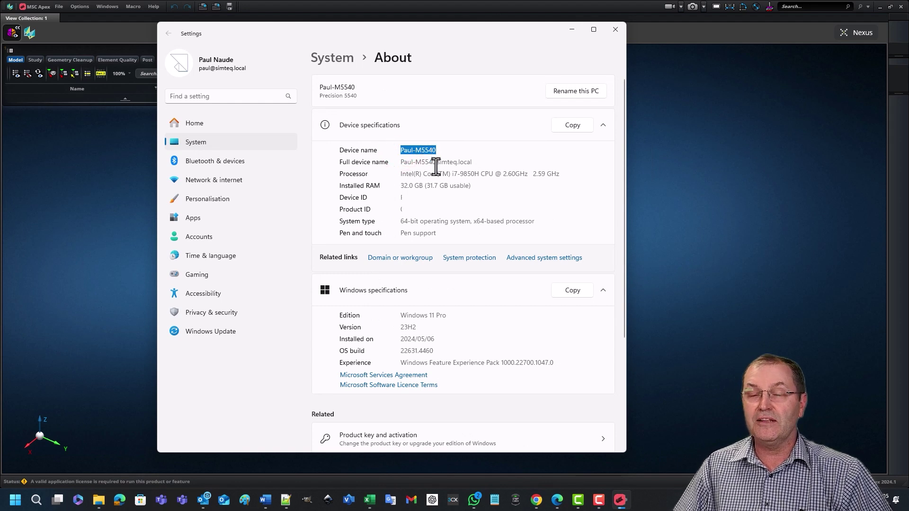
pyautogui.click(619, 30)
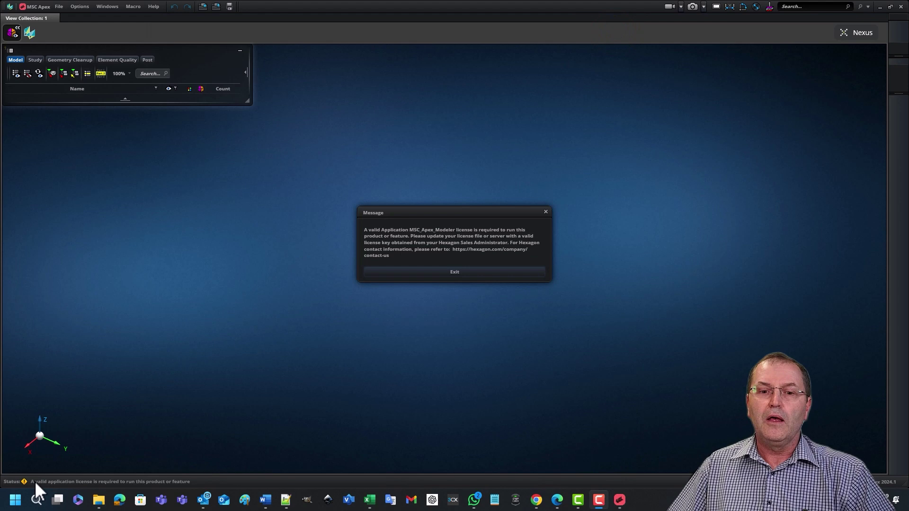
# - Launch LMTOOLS from a Start search for 'lmt'
pyautogui.click(16, 501)
pyautogui.write('lmt')
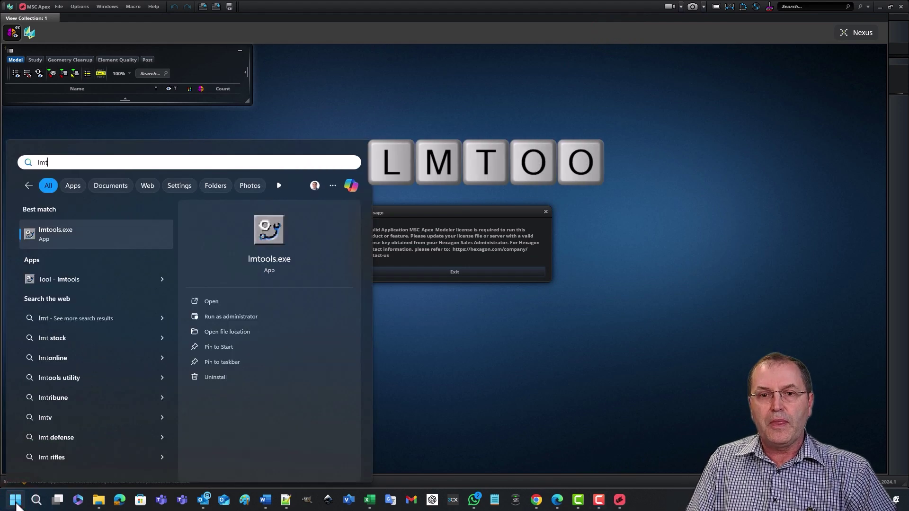
pyautogui.click(16, 500)
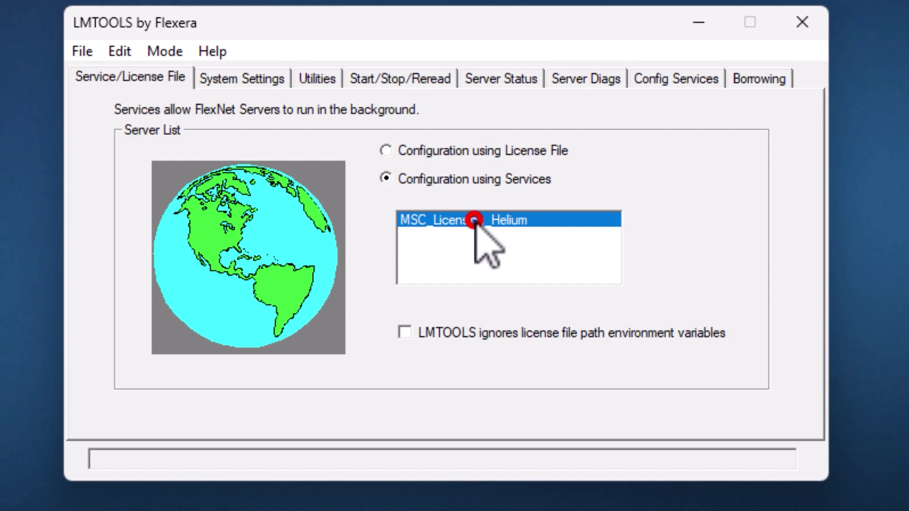
# - Copy the in-use license file path ending in Helium\license.dat from the Server Status page
pyautogui.click(517, 79)
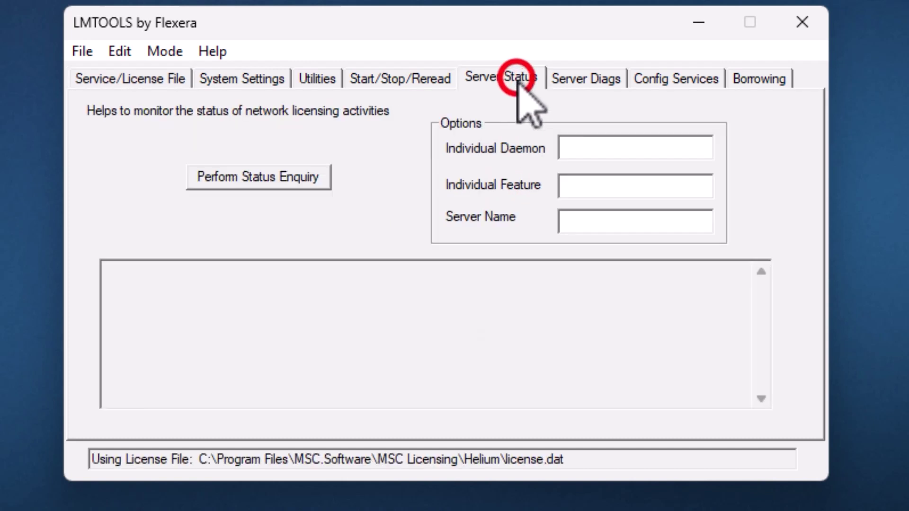
pyautogui.moveTo(568, 459); pyautogui.dragTo(235, 458)
pyautogui.hotkey('ctrl', 'c')
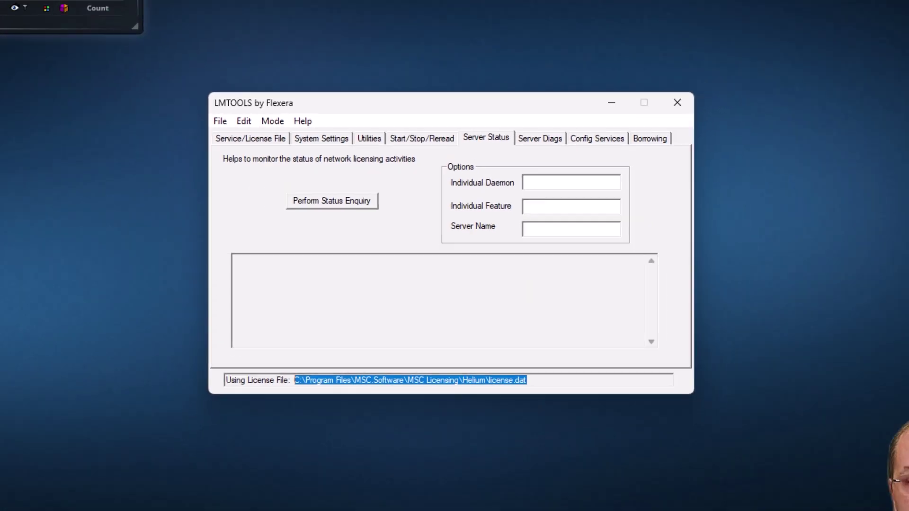
pyautogui.click(14, 501)
# - Open the pasted Helium\license.dat path in Notepad and highlight its 30-apr-2024 MSCONE expiry date
pyautogui.write('notepad')
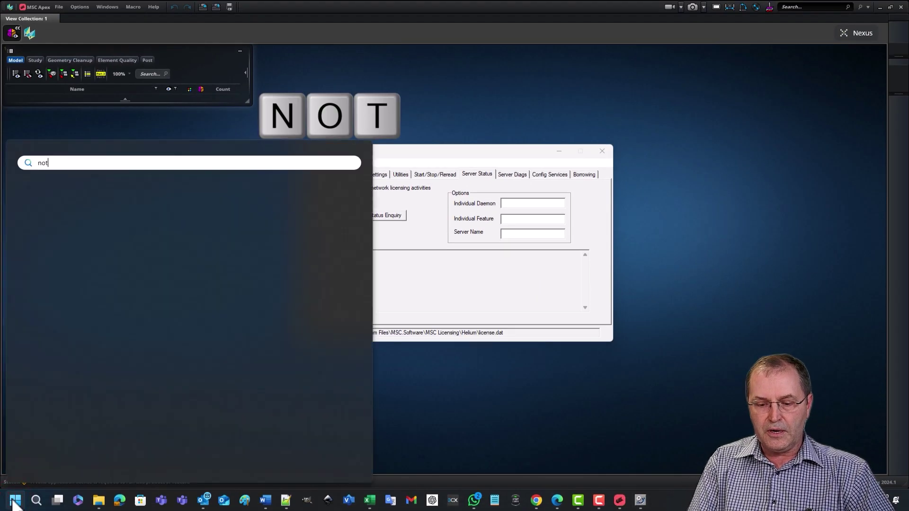
pyautogui.press('Return')
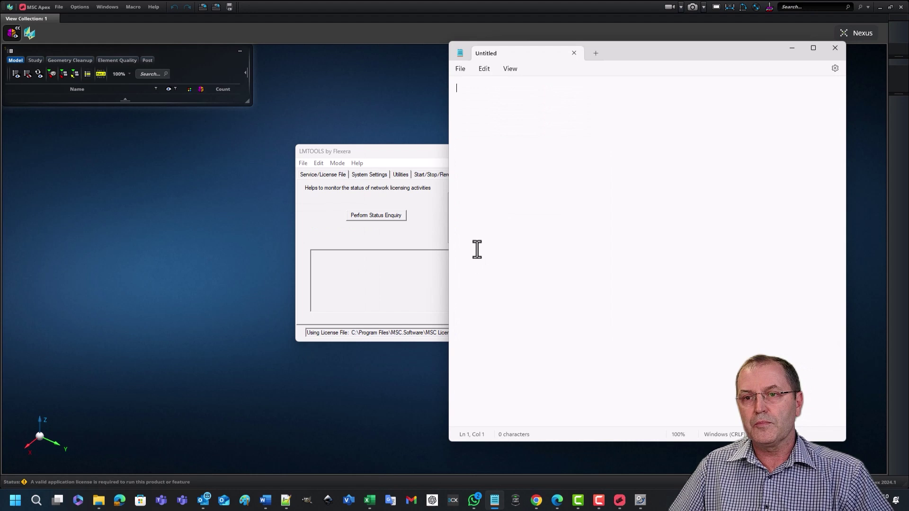
pyautogui.click(457, 69)
pyautogui.click(474, 114)
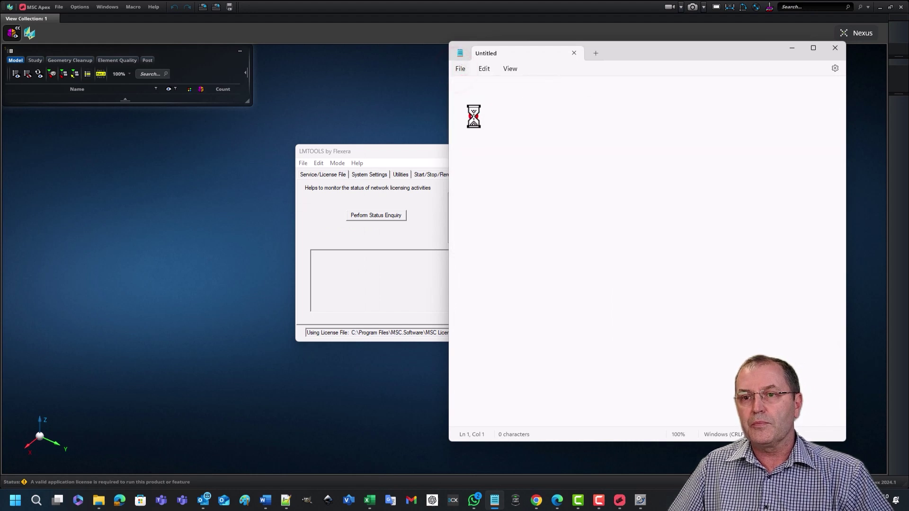
pyautogui.hotkey('ctrl', 'v')
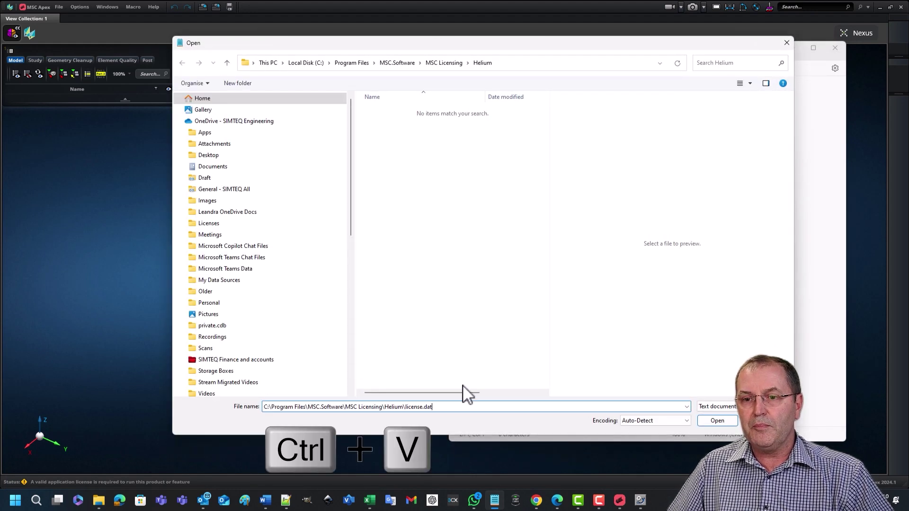
pyautogui.click(700, 420)
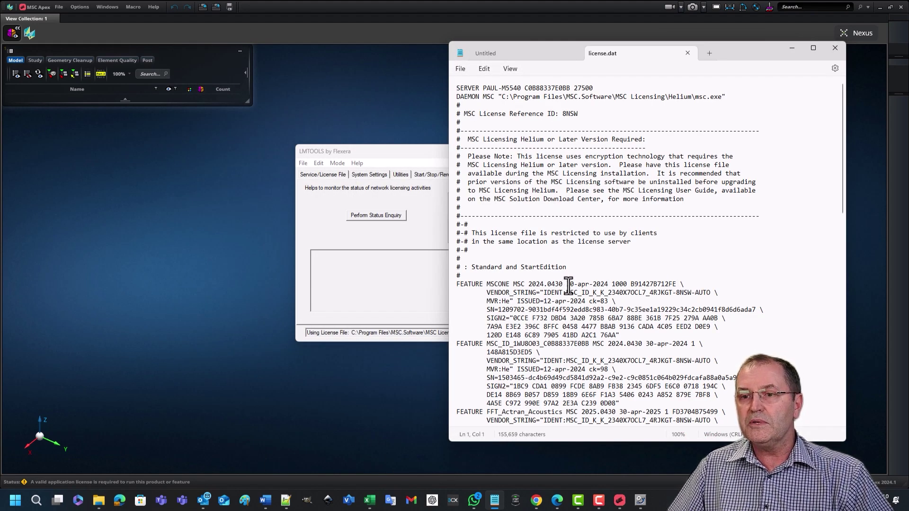
pyautogui.moveTo(566, 284); pyautogui.dragTo(608, 285)
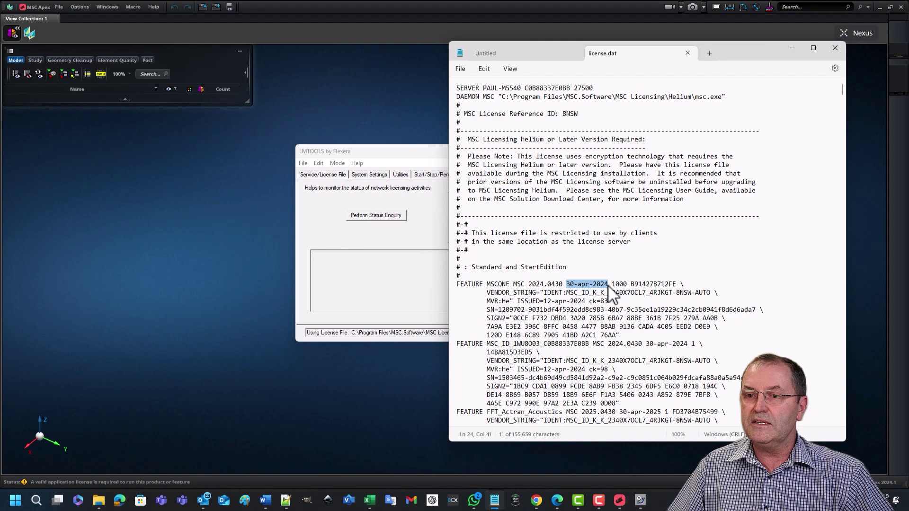
# - Open License New.dat with All files (*.*) shown, noting its 30-apr-2025 expiry and placeholder lines
pyautogui.click(460, 69)
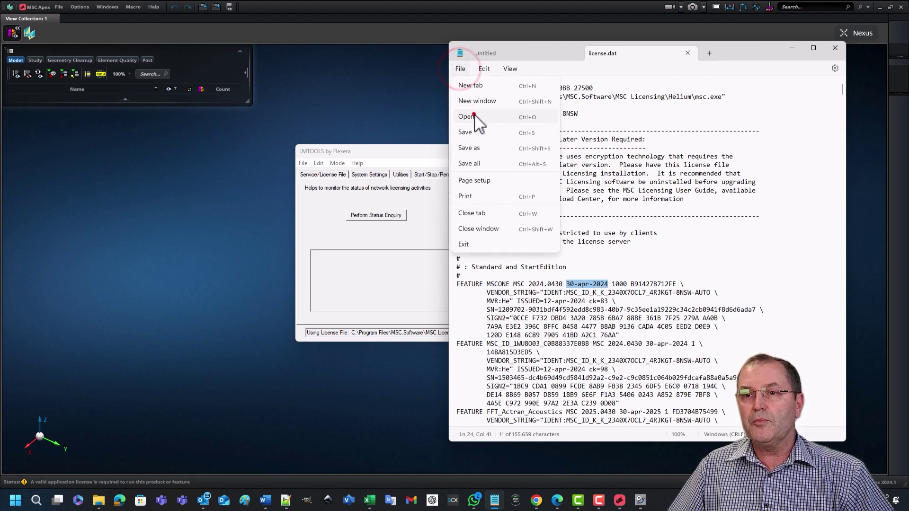
pyautogui.click(468, 116)
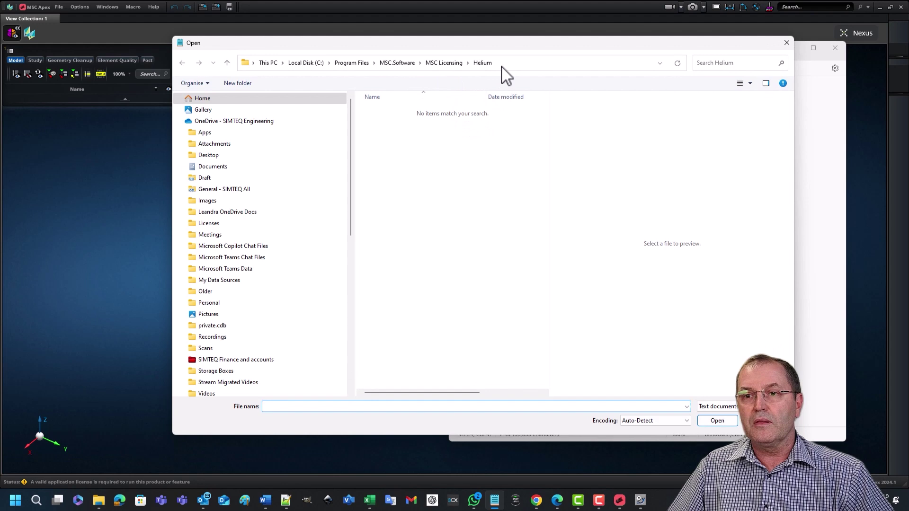
pyautogui.click(711, 423)
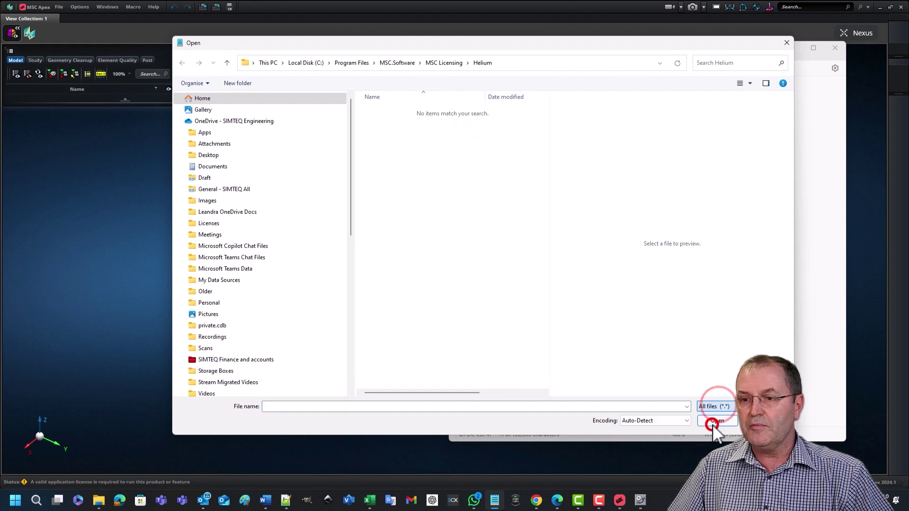
pyautogui.click(386, 170)
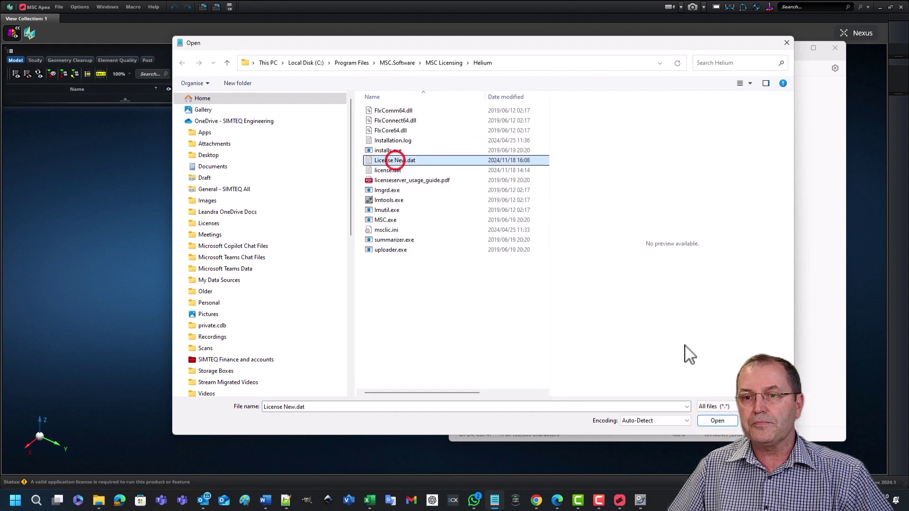
pyautogui.click(717, 420)
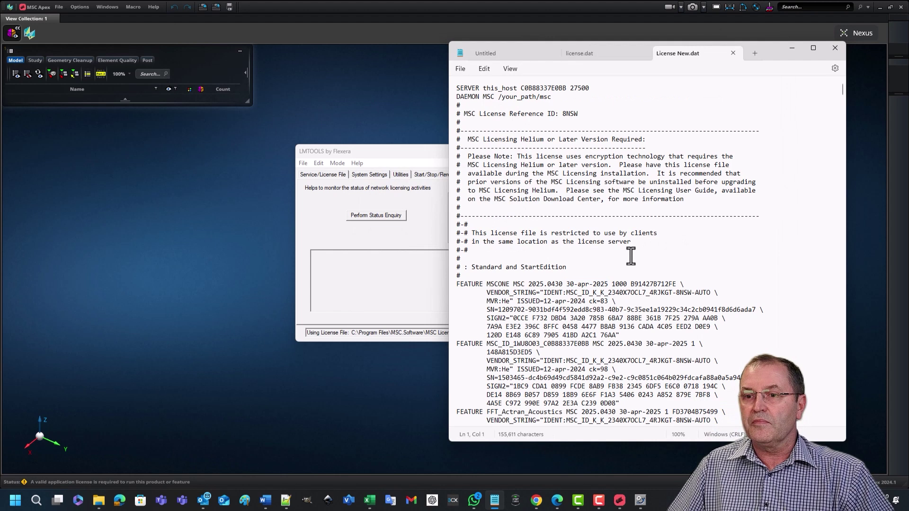
pyautogui.moveTo(600, 290); pyautogui.dragTo(609, 286)
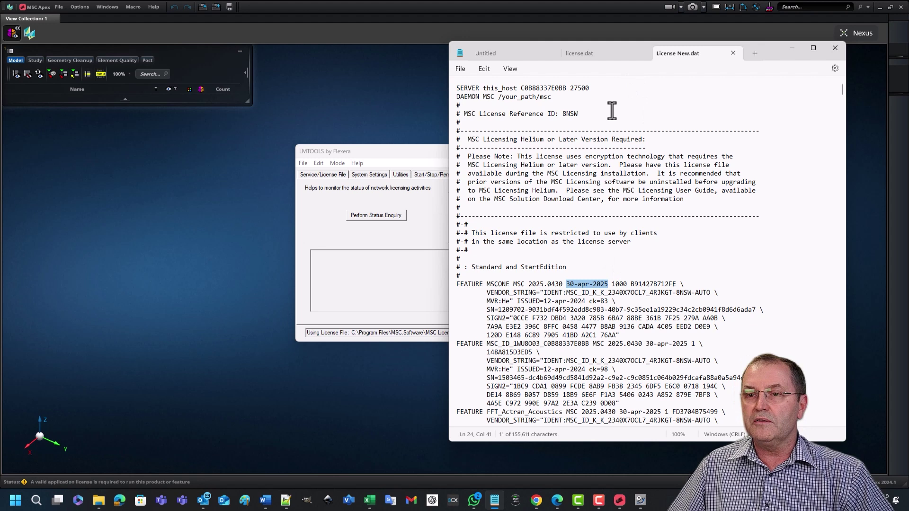
pyautogui.moveTo(553, 97); pyautogui.dragTo(454, 95)
# - Copy license.dat's SERVER and DAEMON lines and select the two placeholder lines in License New.dat
pyautogui.click(592, 53)
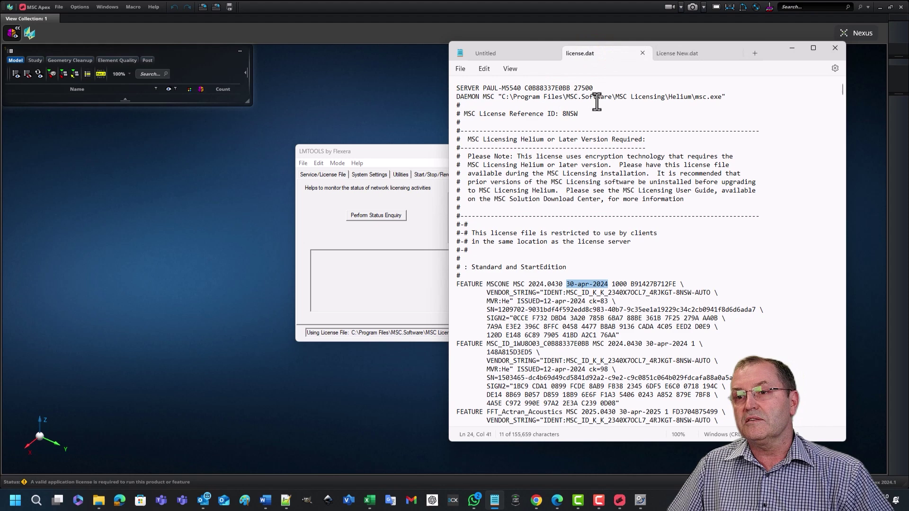
pyautogui.moveTo(629, 94); pyautogui.dragTo(464, 90)
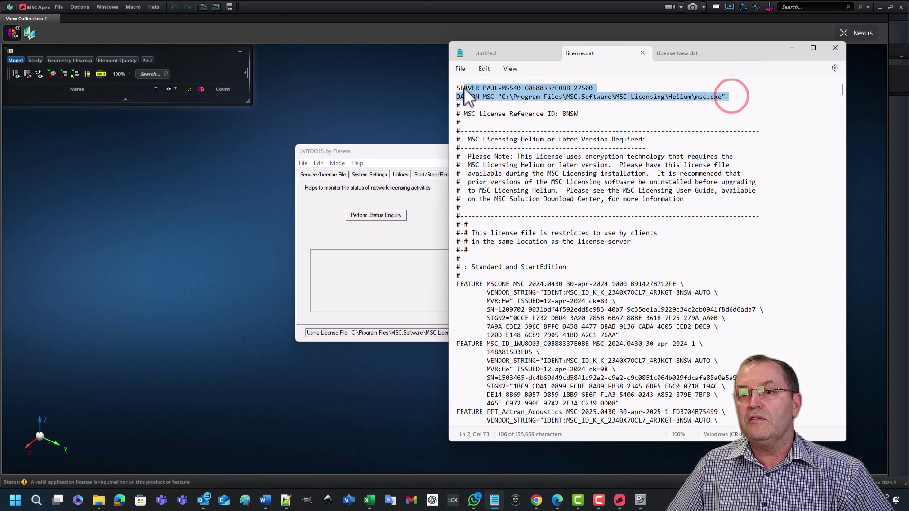
pyautogui.rightClick(468, 89)
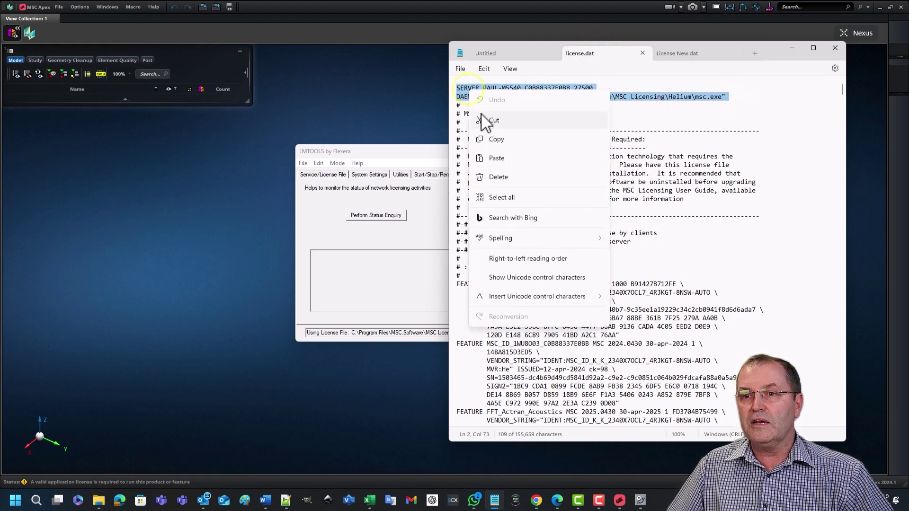
pyautogui.click(497, 142)
pyautogui.hotkey('ctrl', 'Tab')
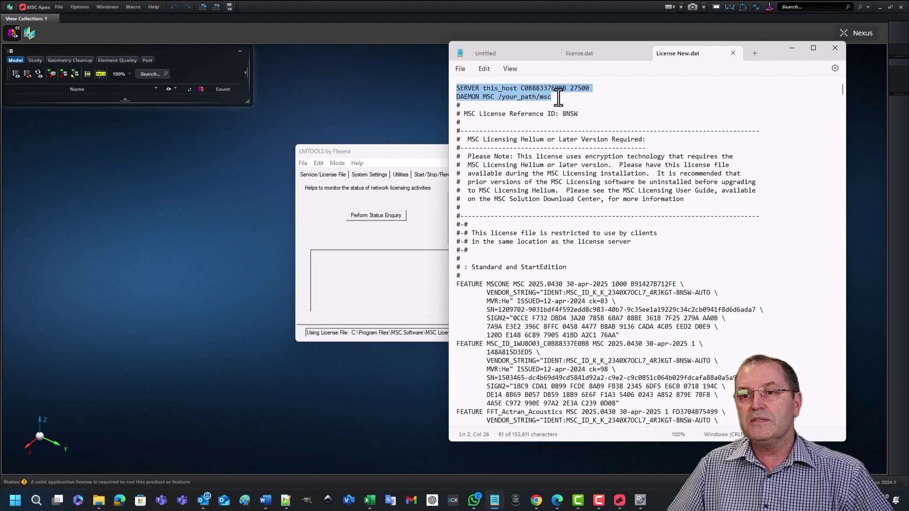
pyautogui.moveTo(557, 96); pyautogui.dragTo(456, 90)
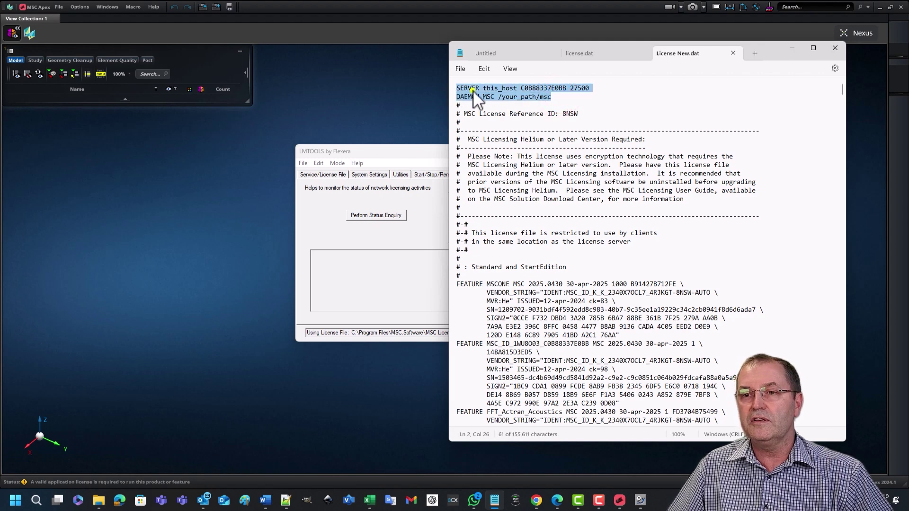
pyautogui.rightClick(473, 91)
# - Paste the real lines into License New.dat and try saving over it in Helium, which is refused
pyautogui.click(507, 158)
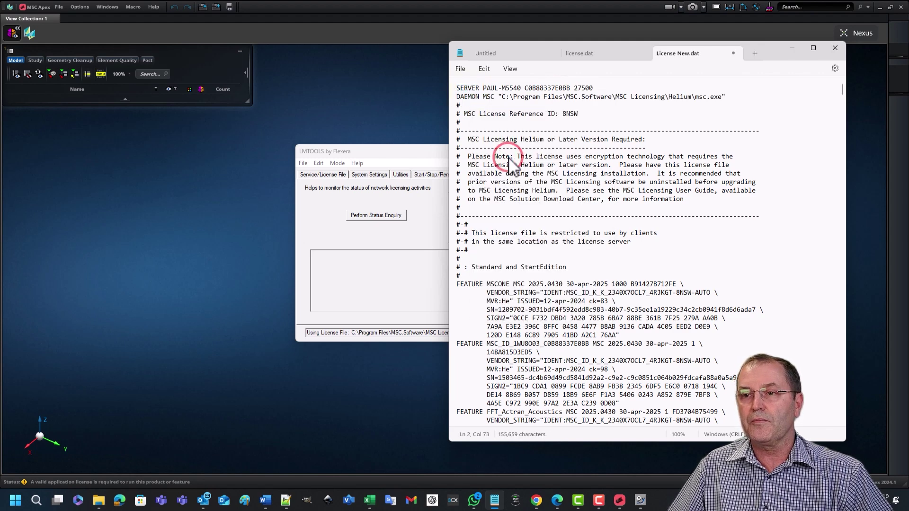
pyautogui.click(464, 69)
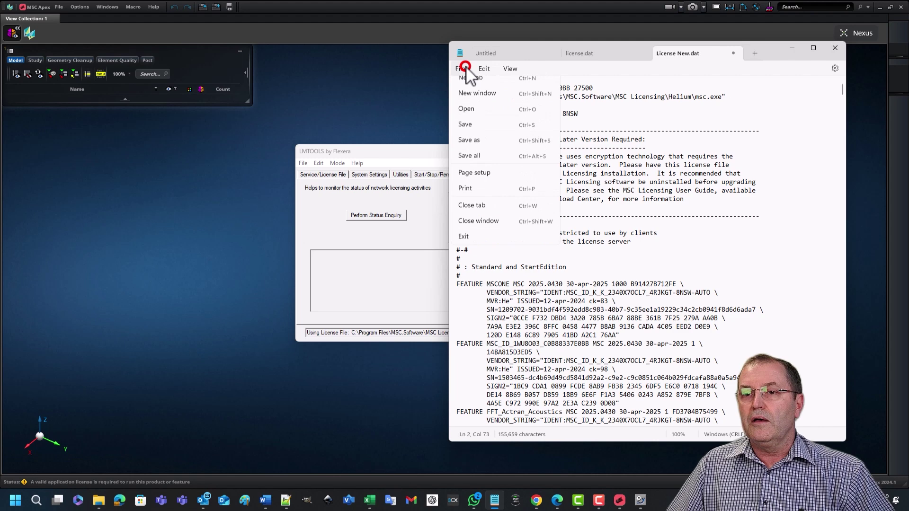
pyautogui.click(468, 133)
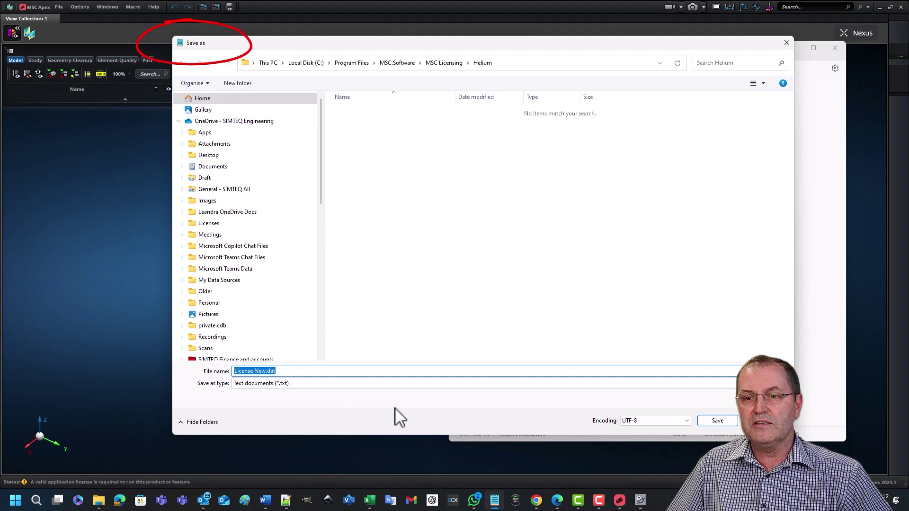
pyautogui.click(716, 420)
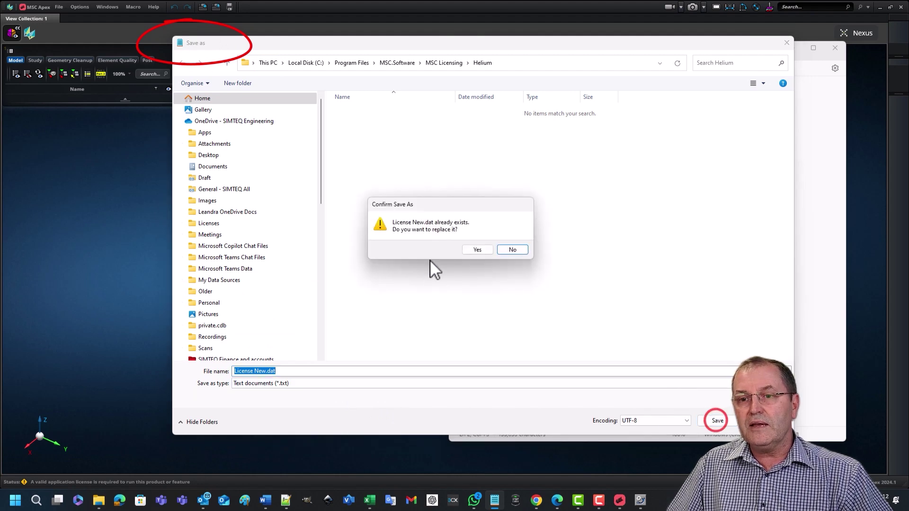
pyautogui.click(473, 251)
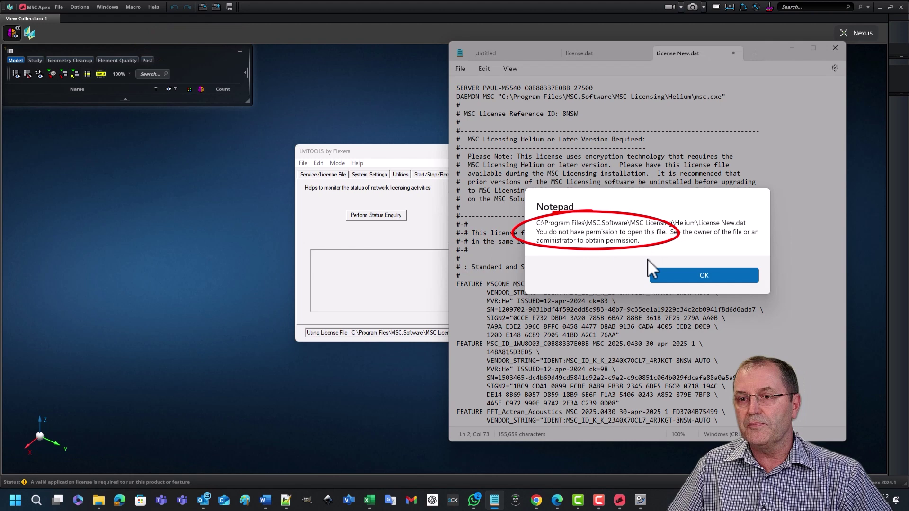
# - Dismiss the permission error, keep the unsaved tab, and start Notepad as administrator
pyautogui.click(684, 273)
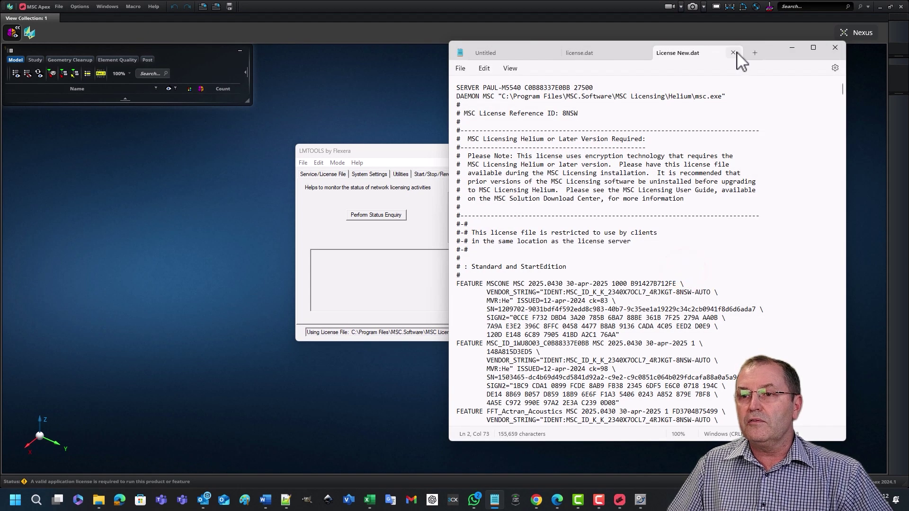
pyautogui.click(733, 52)
pyautogui.click(669, 272)
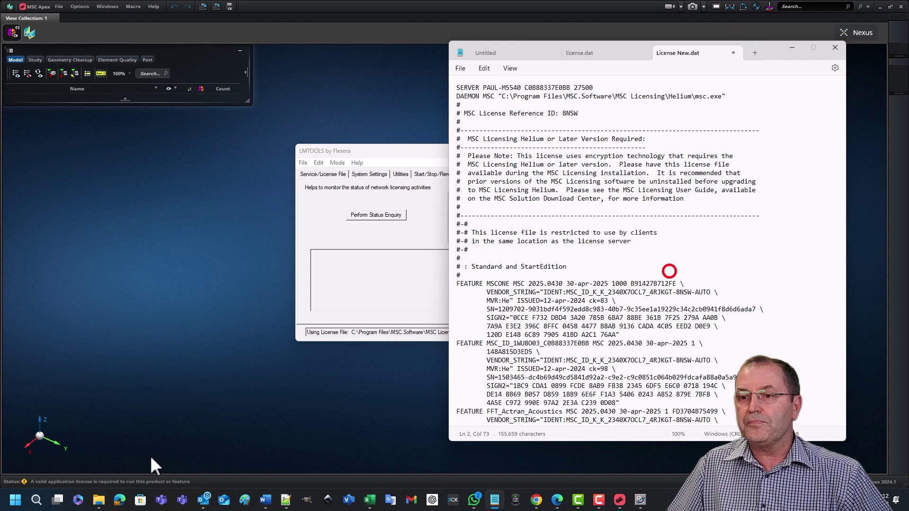
pyautogui.click(16, 500)
pyautogui.write('notp')
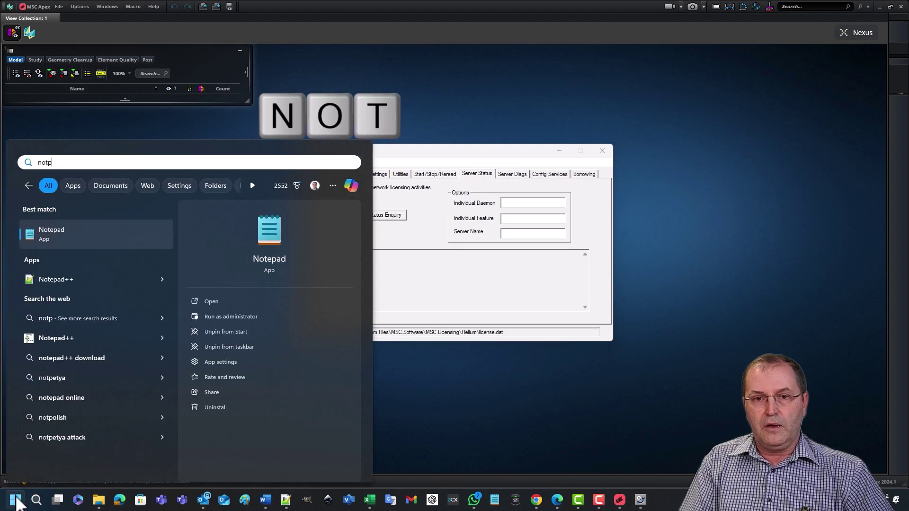
pyautogui.rightClick(76, 236)
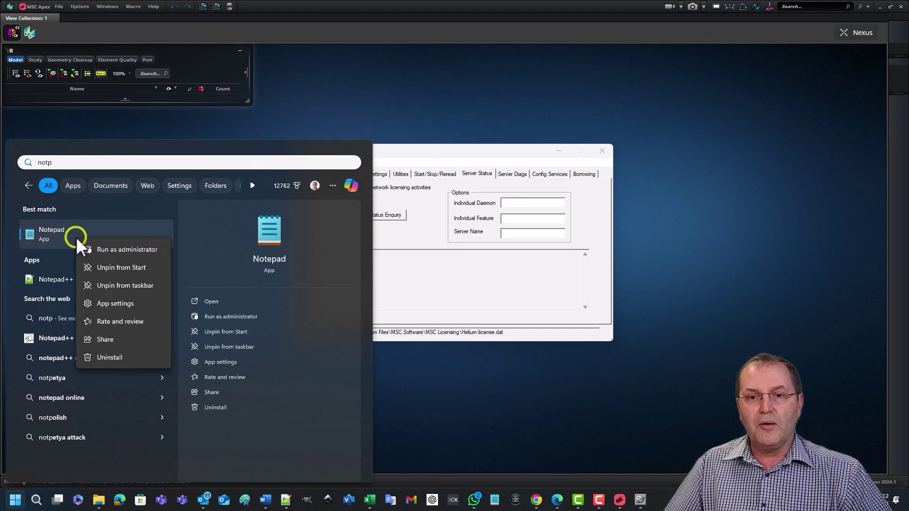
pyautogui.click(118, 249)
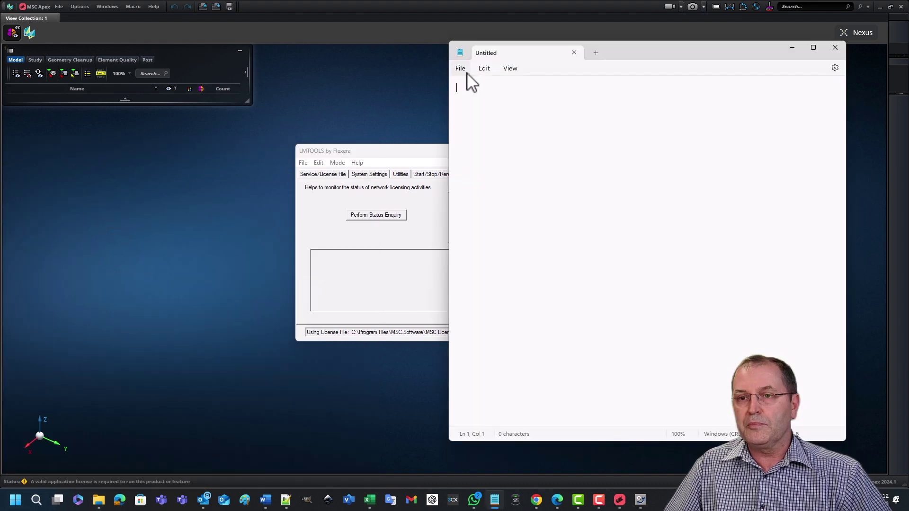
# - In admin Notepad, replace License New.dat's placeholder lines with the real SERVER and DAEMON lines, save, and close
pyautogui.click(461, 69)
pyautogui.click(476, 114)
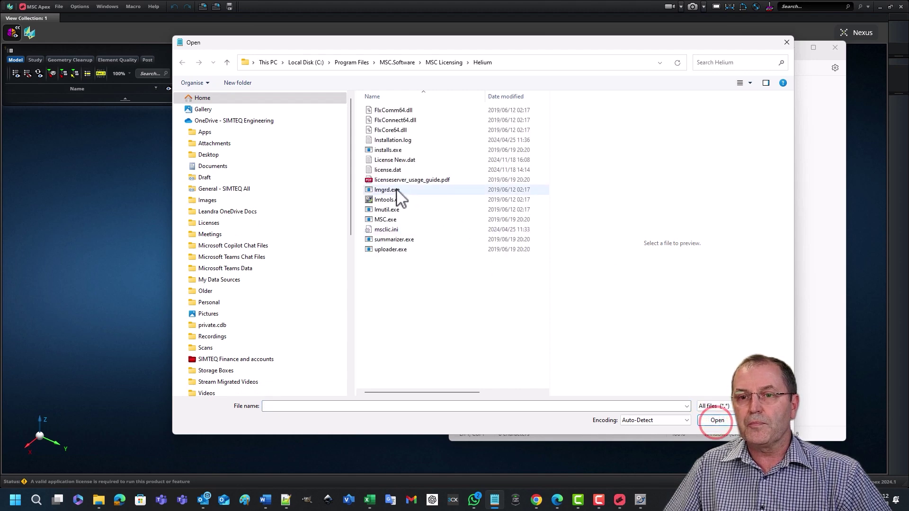
pyautogui.click(399, 160)
pyautogui.click(728, 421)
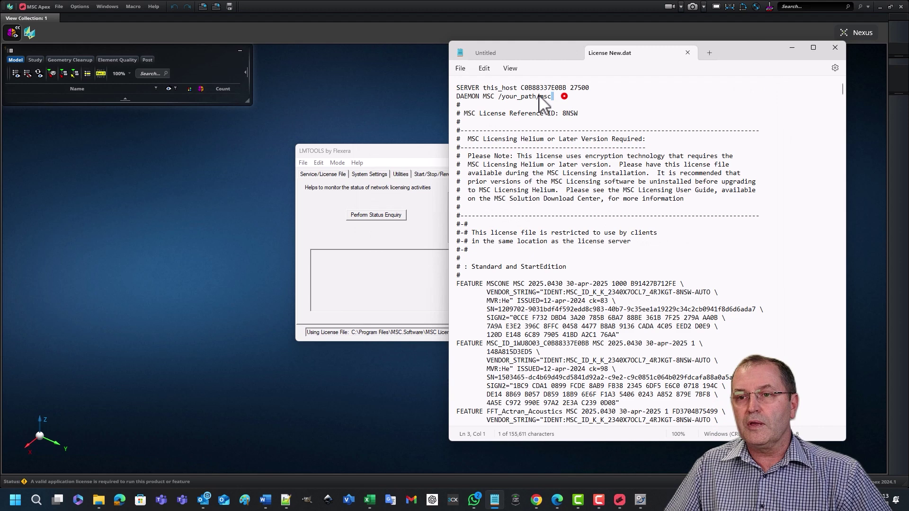
pyautogui.moveTo(552, 97); pyautogui.dragTo(457, 81)
pyautogui.hotkey('ctrl', 'v')
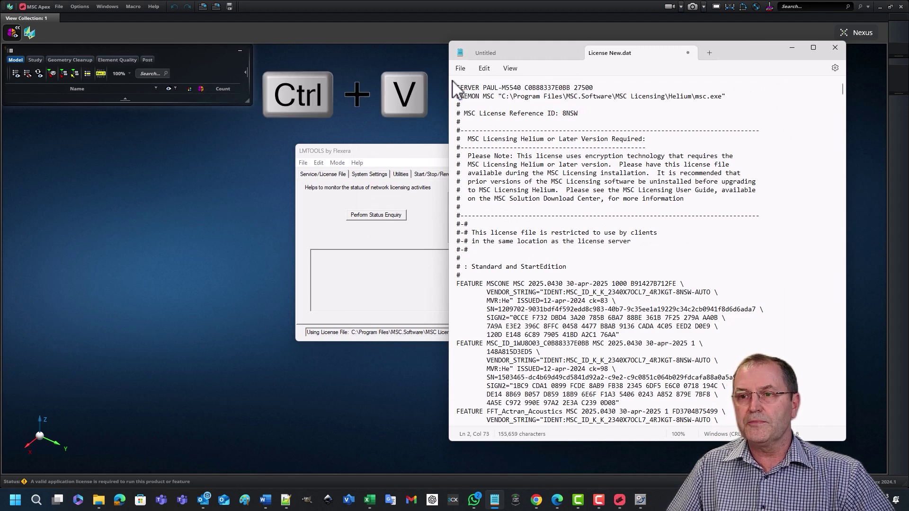
pyautogui.click(459, 68)
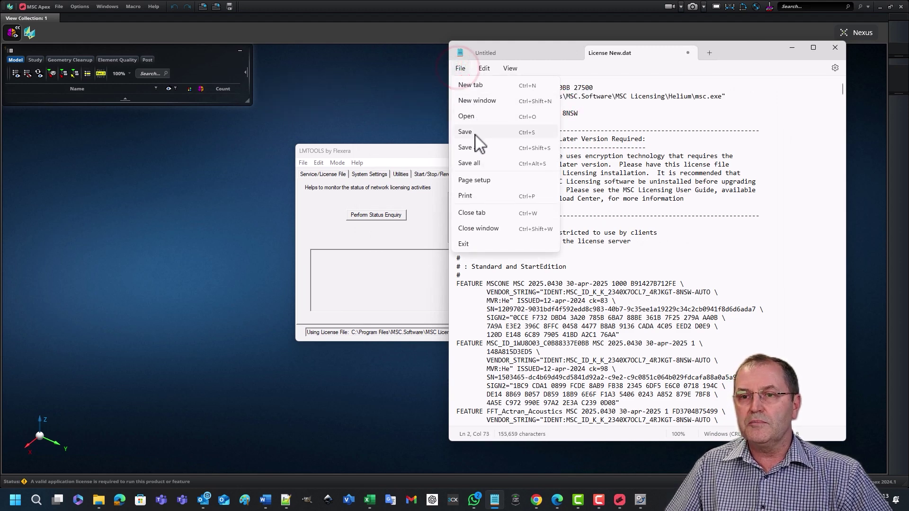
pyautogui.click(475, 132)
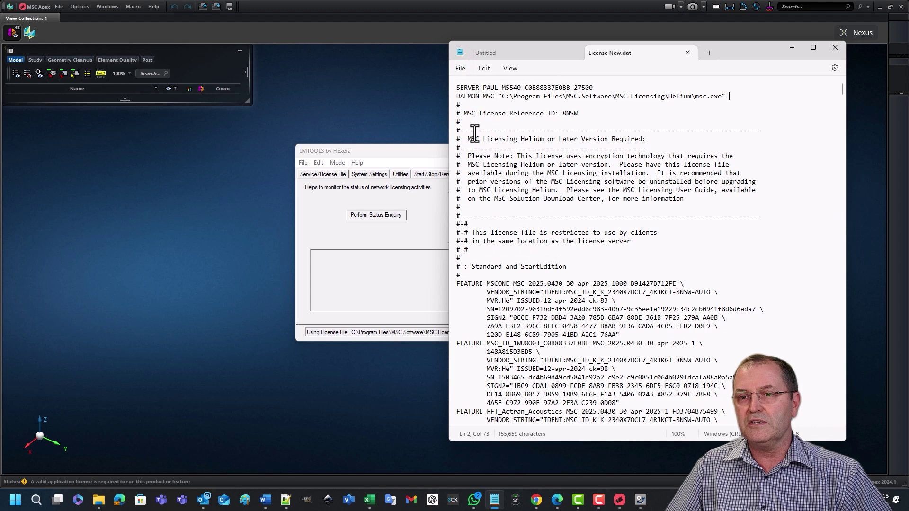
pyautogui.click(834, 48)
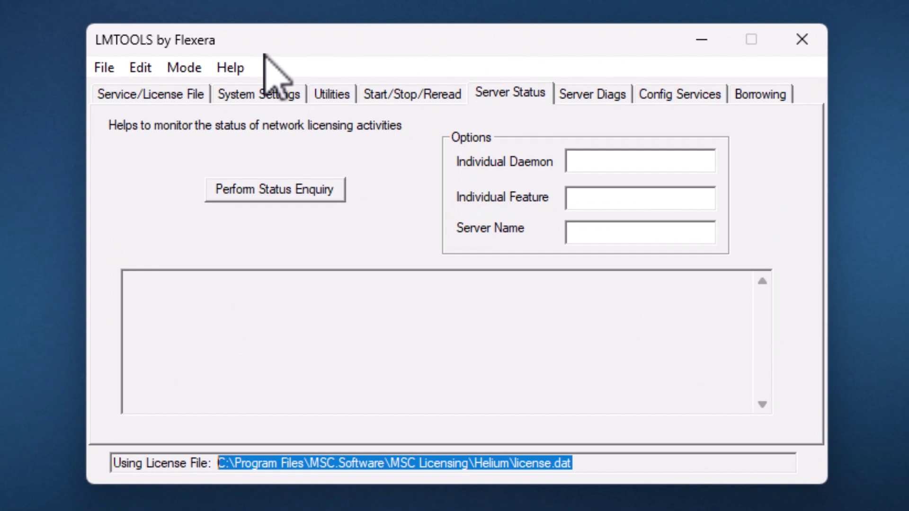
# - Browse with the *.dat filter to set License New.dat as MSC_Licensing_Helium's license file and save the service
pyautogui.click(682, 96)
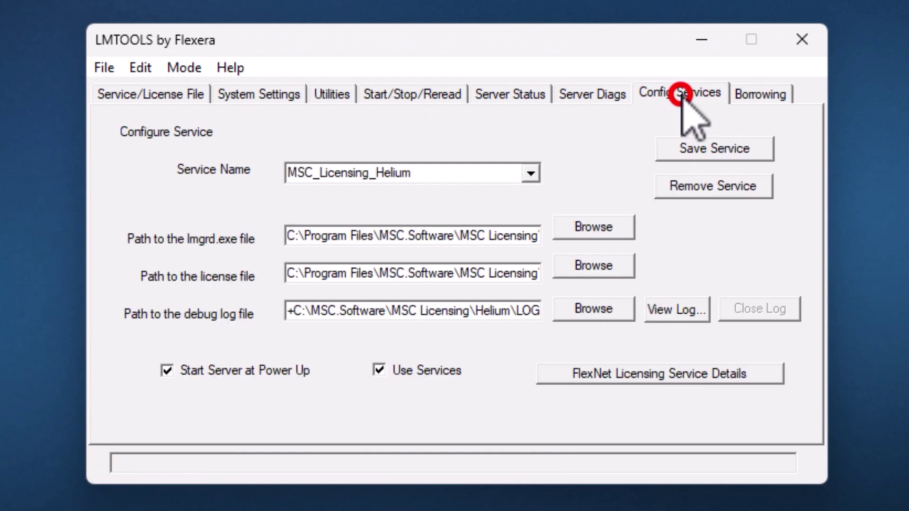
pyautogui.click(590, 272)
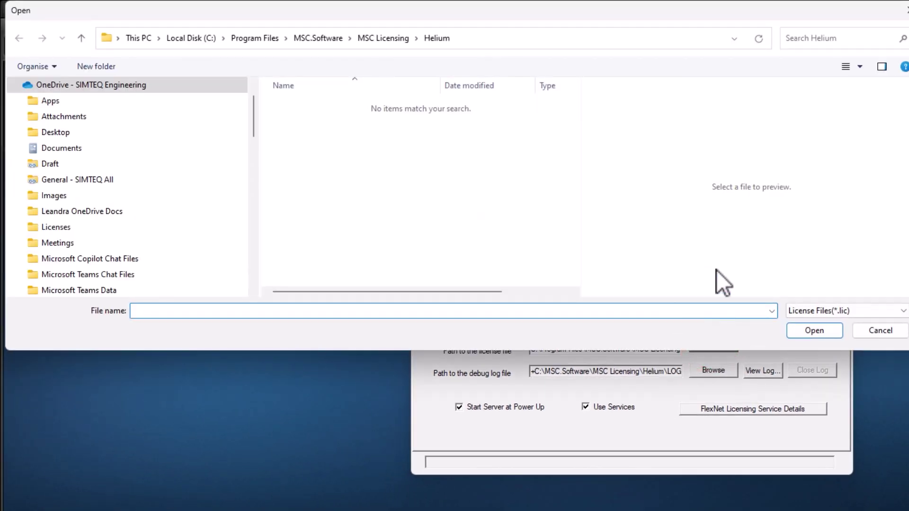
pyautogui.click(807, 311)
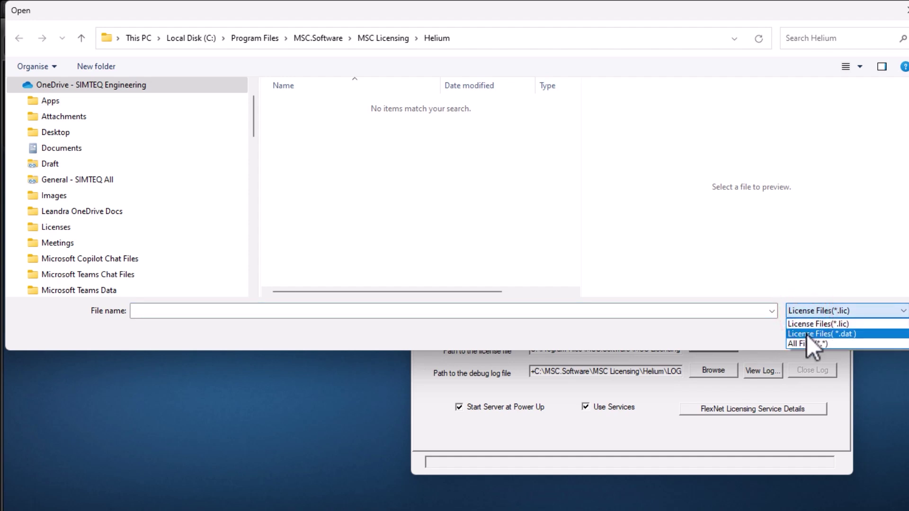
pyautogui.click(808, 334)
pyautogui.click(333, 104)
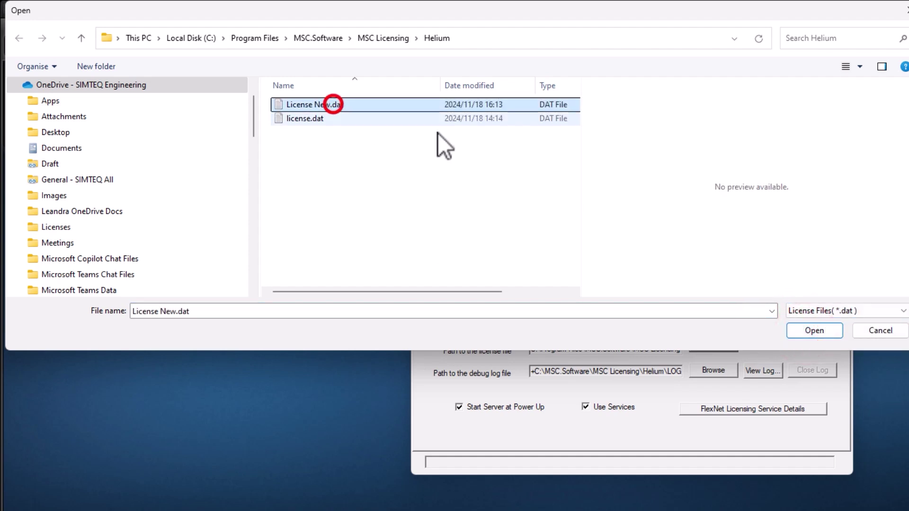
pyautogui.click(816, 331)
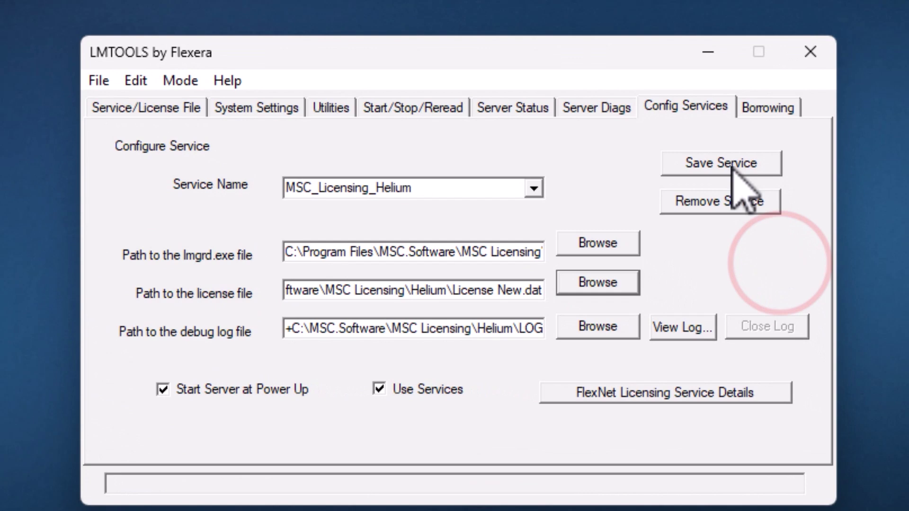
pyautogui.click(731, 165)
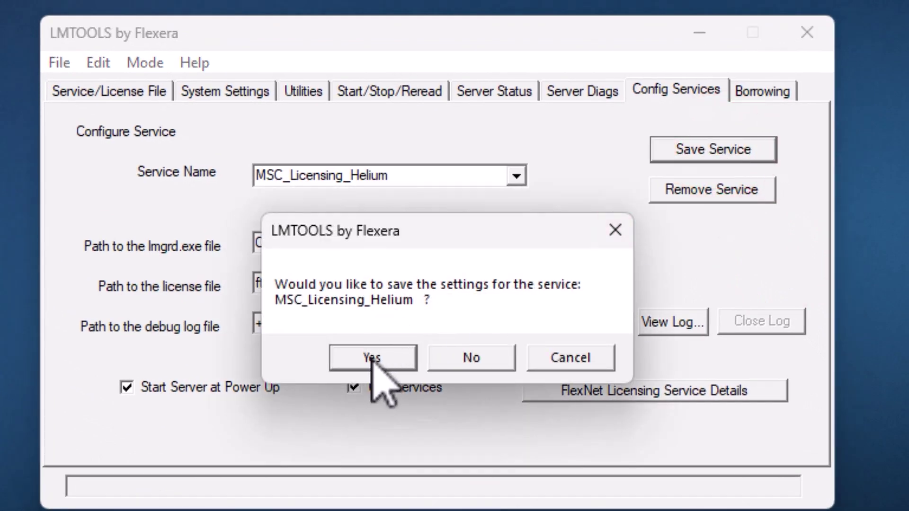
pyautogui.click(372, 359)
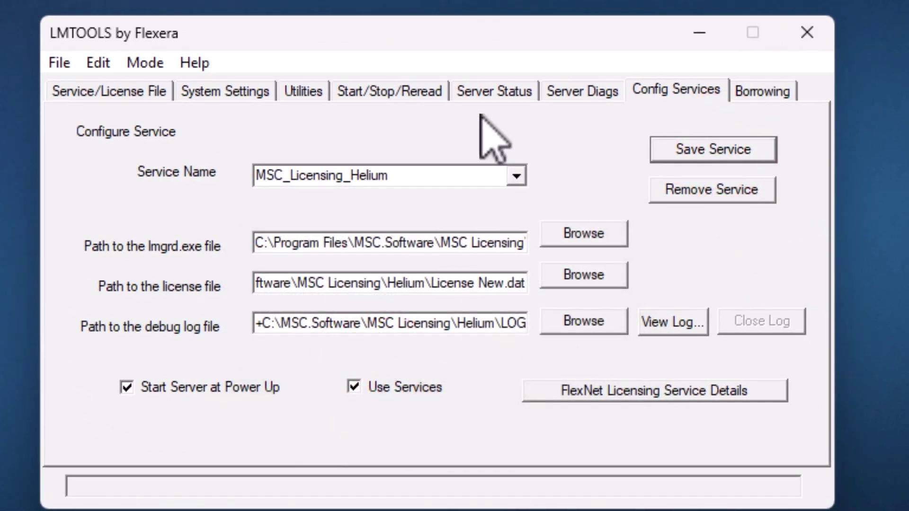
# - Stop and restart the license server, confirming the 'Server Start Successful.' message
pyautogui.click(402, 90)
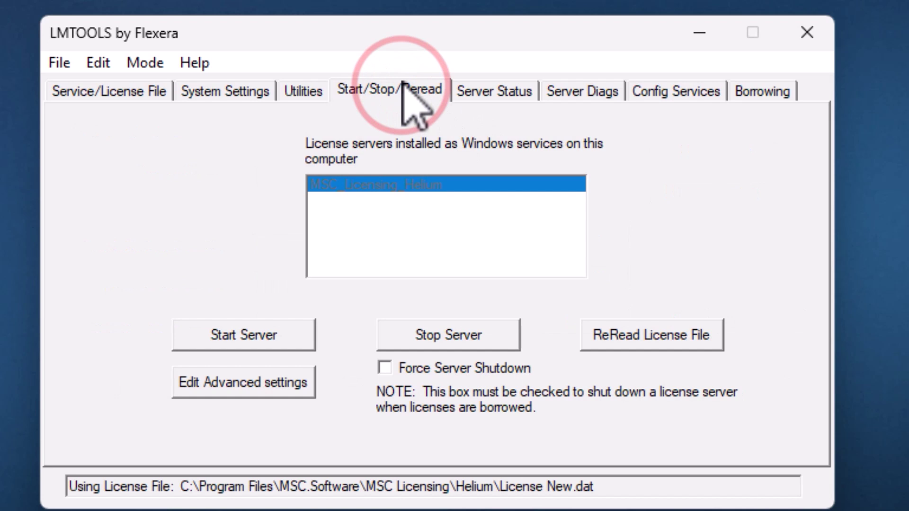
pyautogui.click(460, 336)
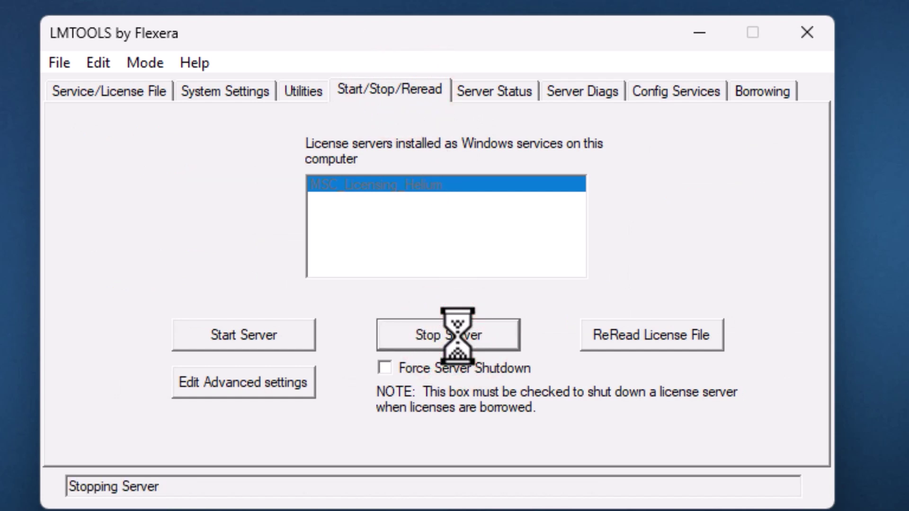
pyautogui.click(242, 334)
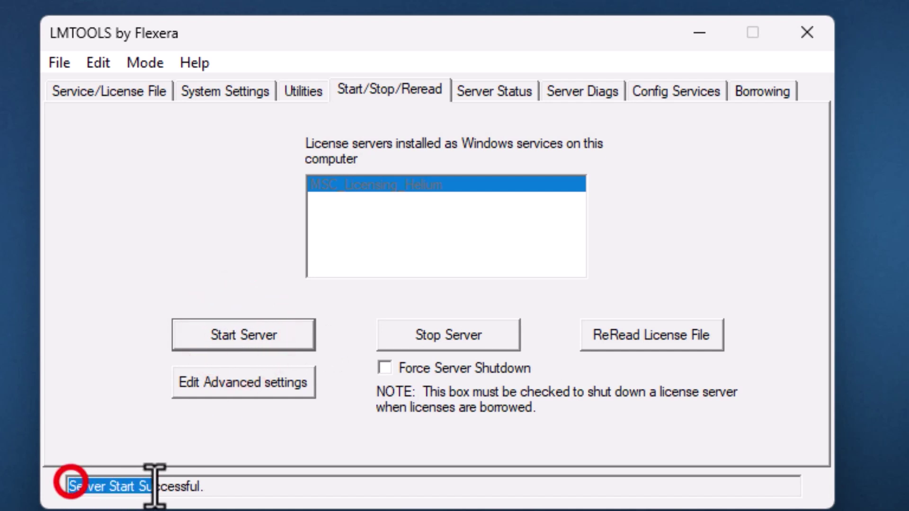
pyautogui.moveTo(154, 486); pyautogui.dragTo(213, 486)
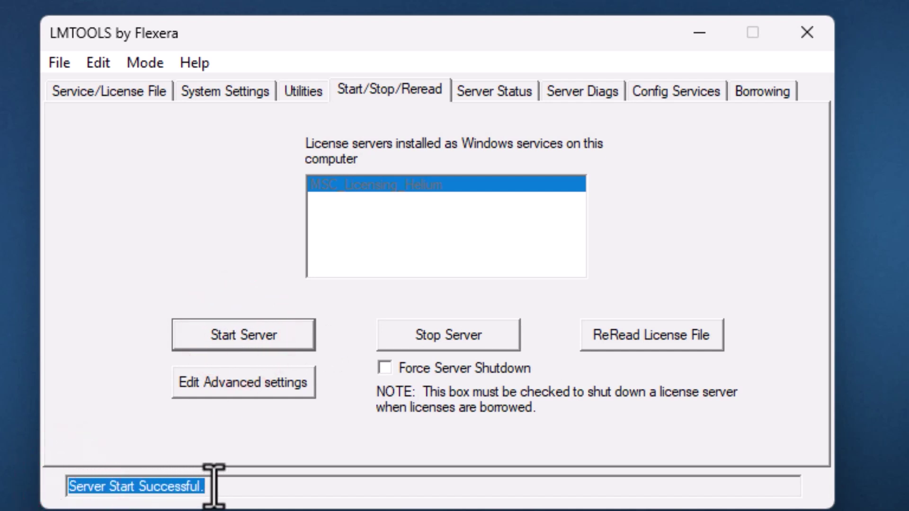
pyautogui.click(298, 438)
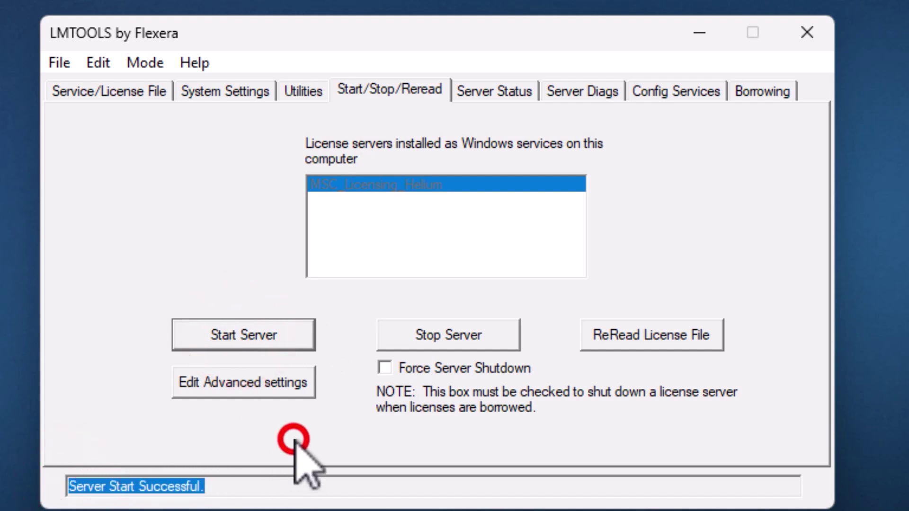
# - Run a server status enquiry confirming the license server is UP with 1000 MSCONE licenses issued, then close LMTOOLS
pyautogui.click(490, 95)
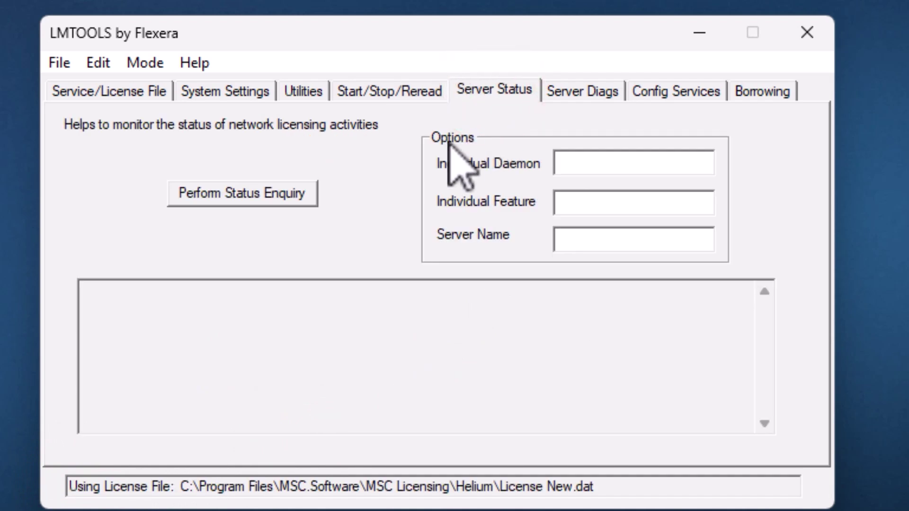
pyautogui.click(260, 192)
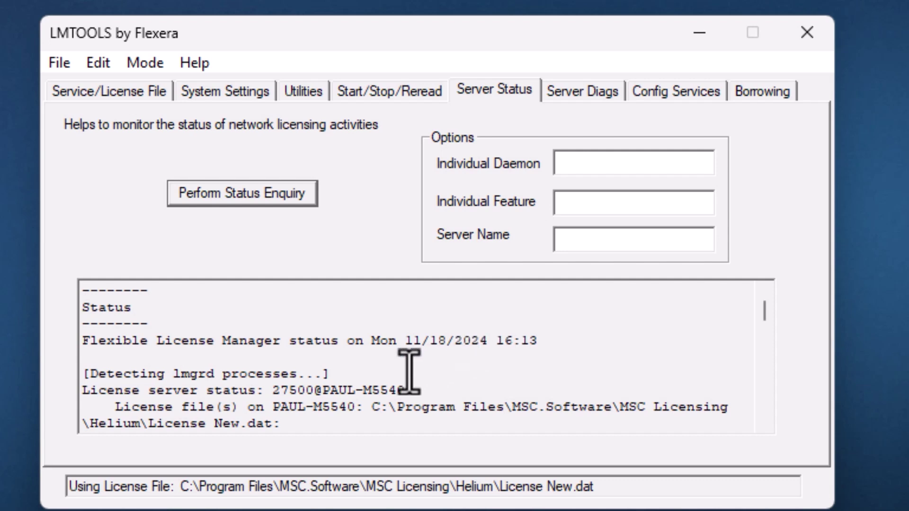
pyautogui.scroll(-2, 407, 371)
pyautogui.moveTo(180, 358); pyautogui.dragTo(325, 358)
pyautogui.scroll(-2, 412, 391)
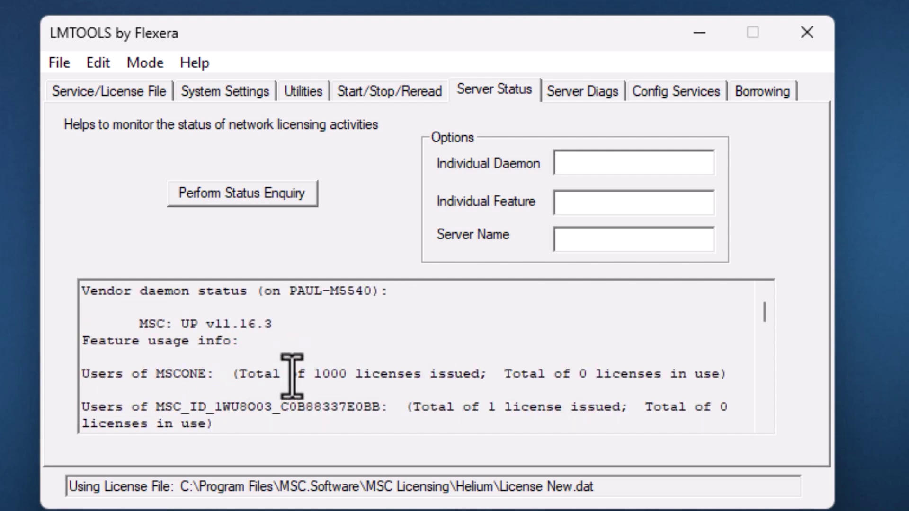
pyautogui.click(232, 374)
pyautogui.moveTo(235, 374); pyautogui.dragTo(470, 373)
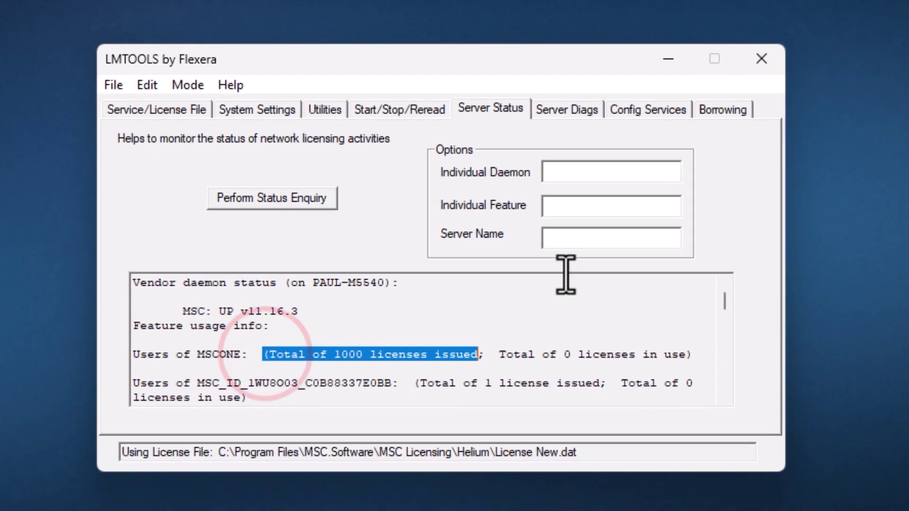
pyautogui.click(807, 32)
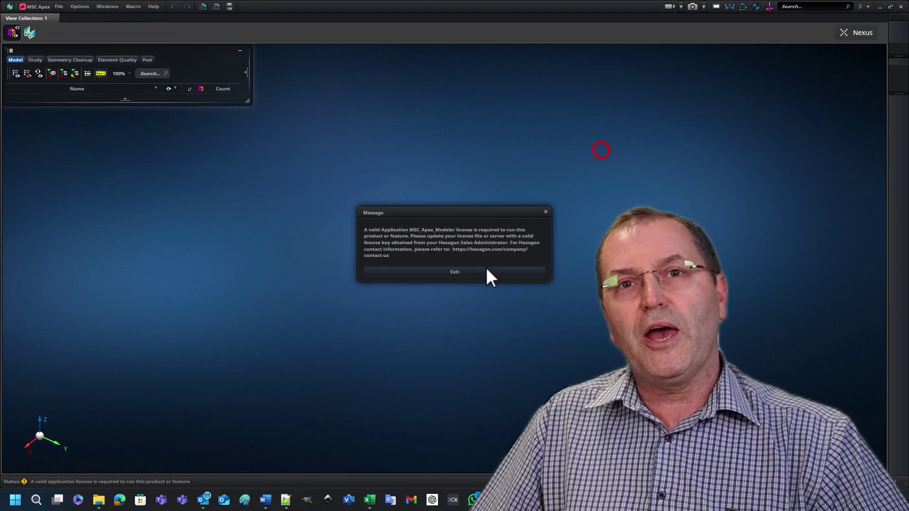
# - Exit the unlicensed MSC Apex session and relaunch MSC Apex 2024.1 via a Start menu search for 'apex'
pyautogui.click(486, 271)
pyautogui.click(15, 499)
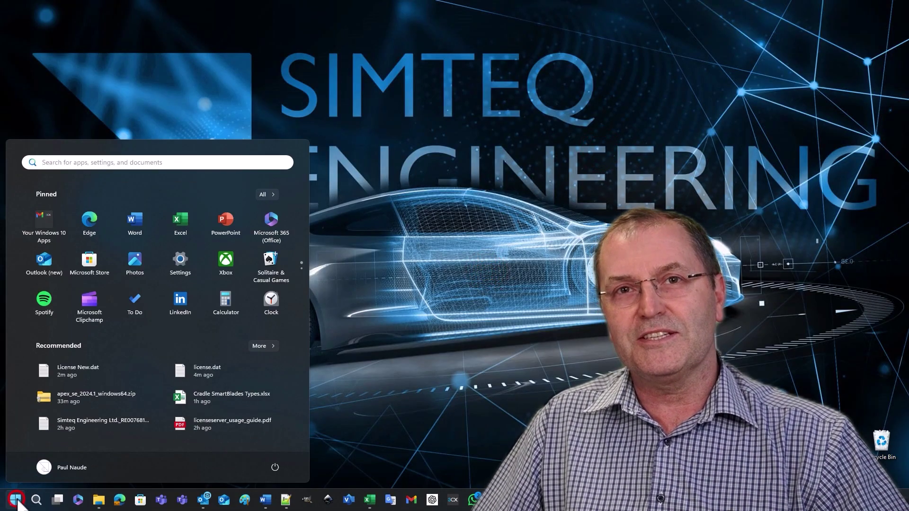
pyautogui.write('apex')
pyautogui.press('Return')
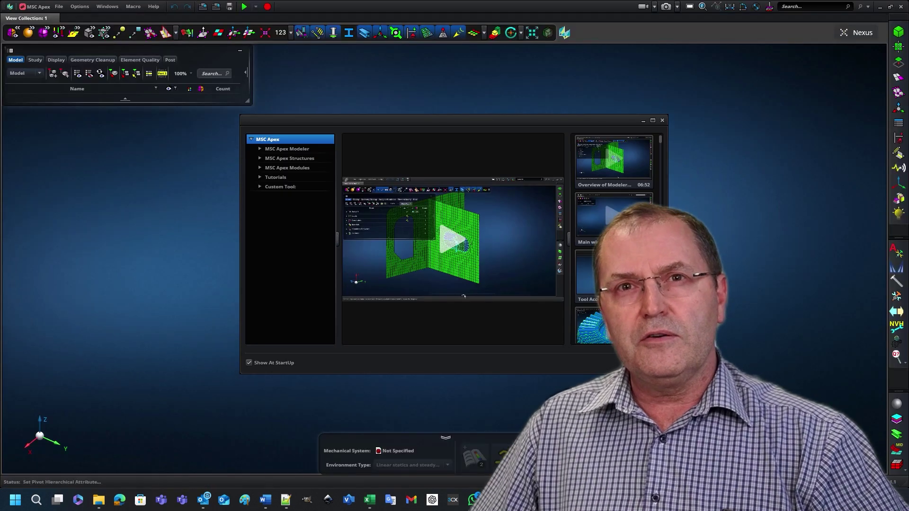